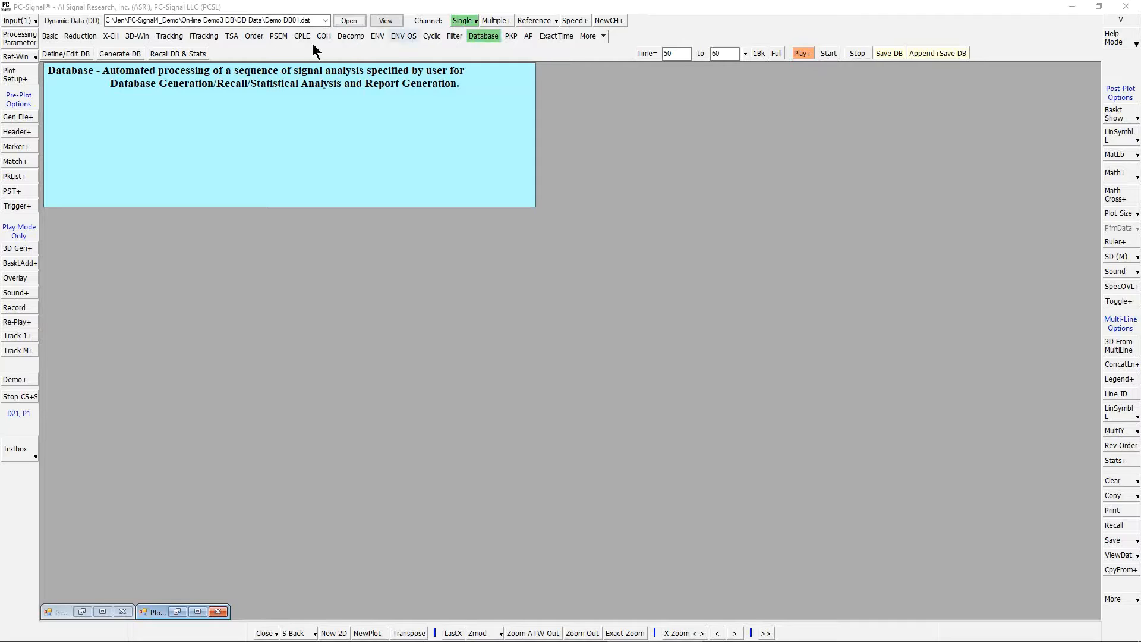
- Start defining a new database in the empty slot 22 and name it Demo Database
click(61, 58)
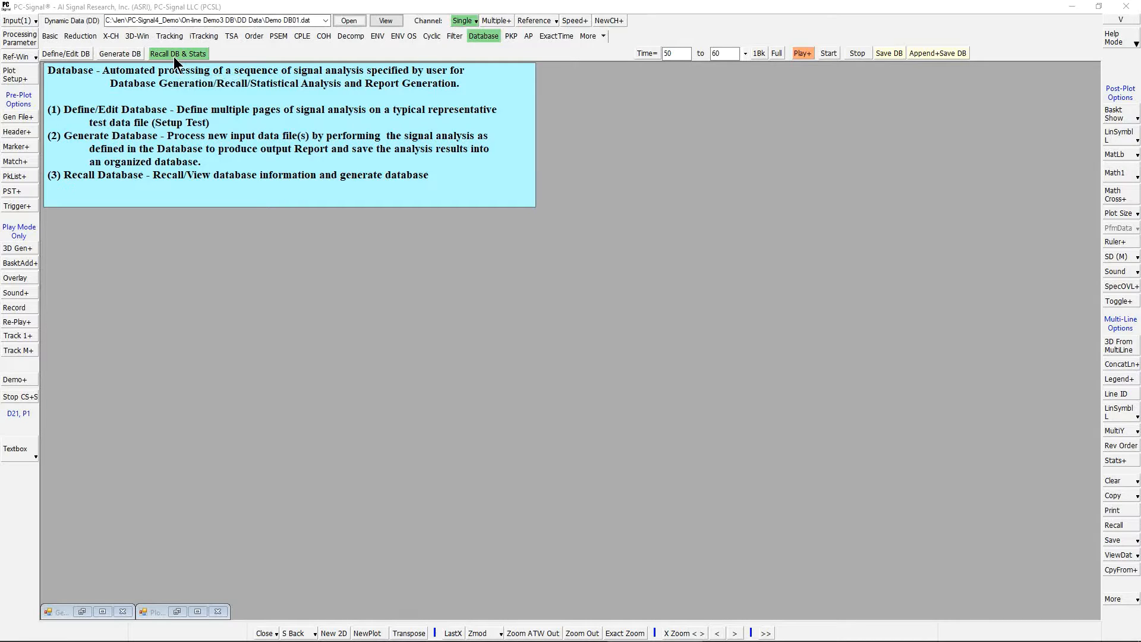
click(62, 57)
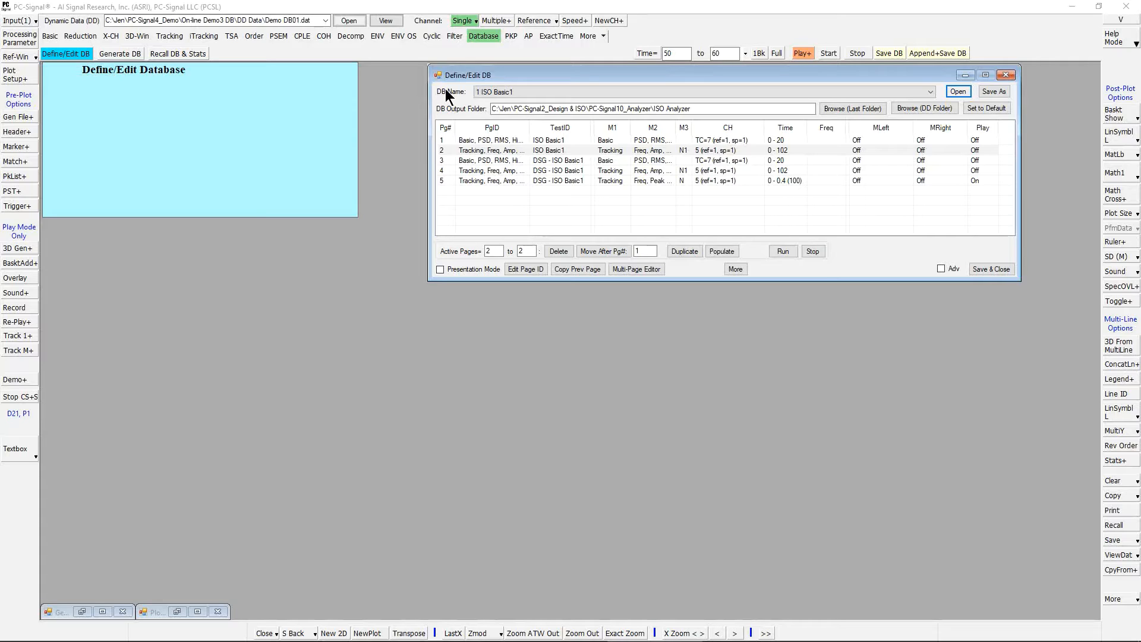
click(879, 92)
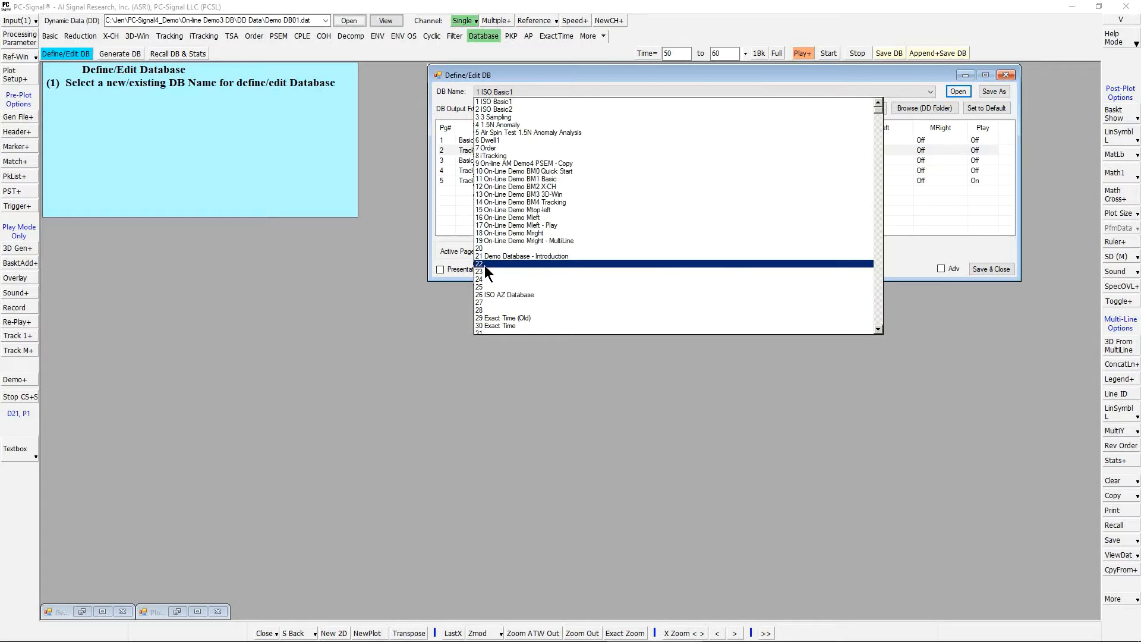
click(484, 265)
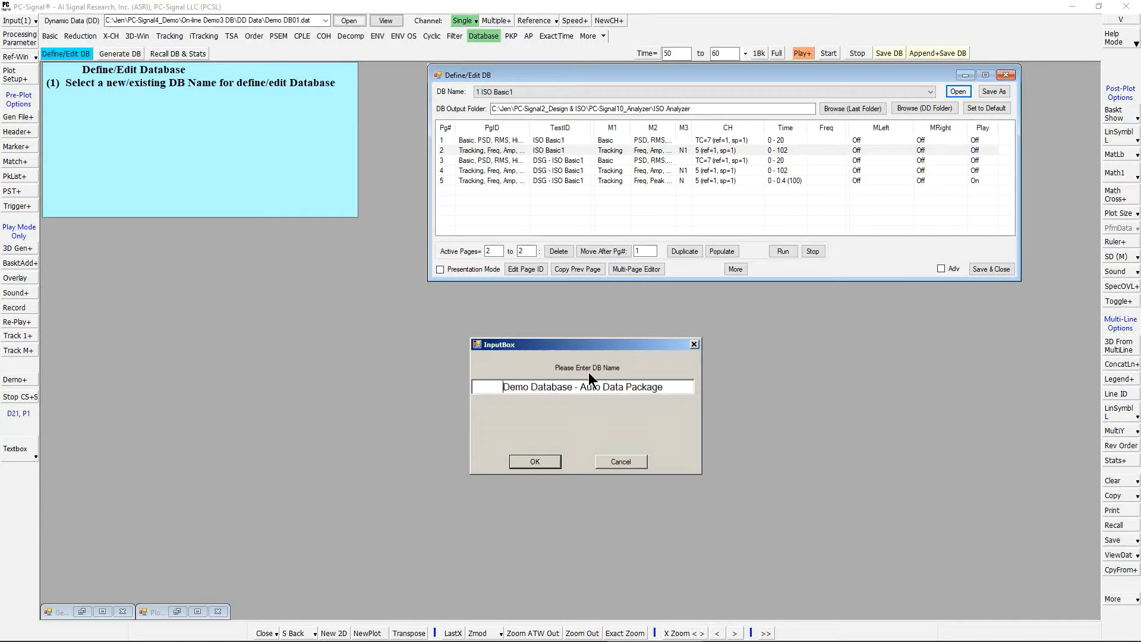
key(Return)
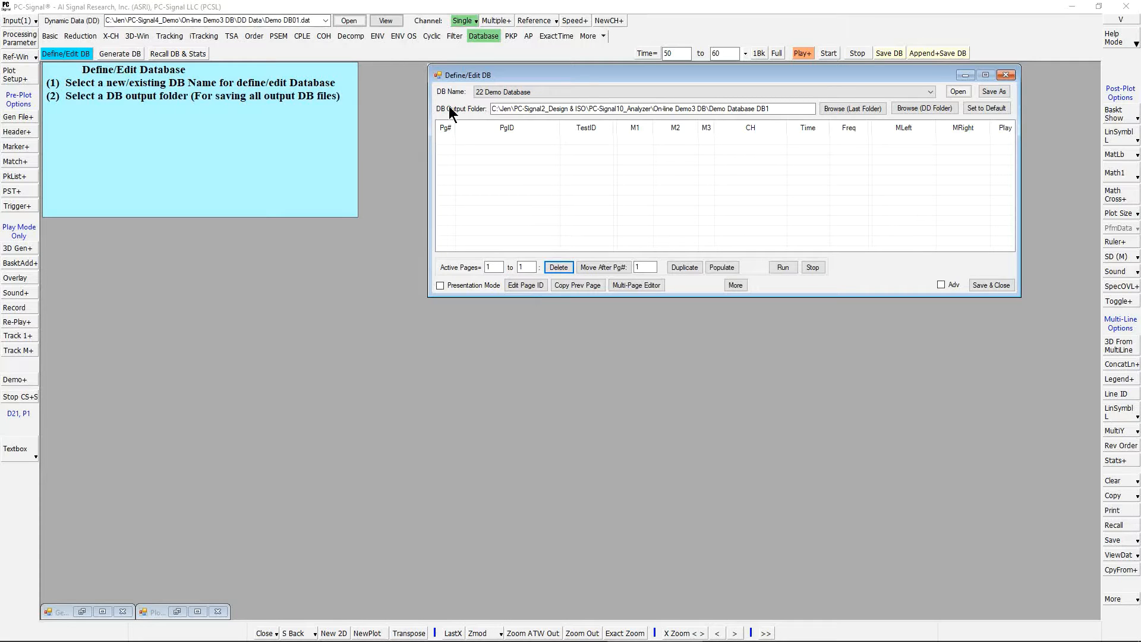
- Open Demo DB01.dat as the representative dynamic data file and review its channel parameters
click(347, 23)
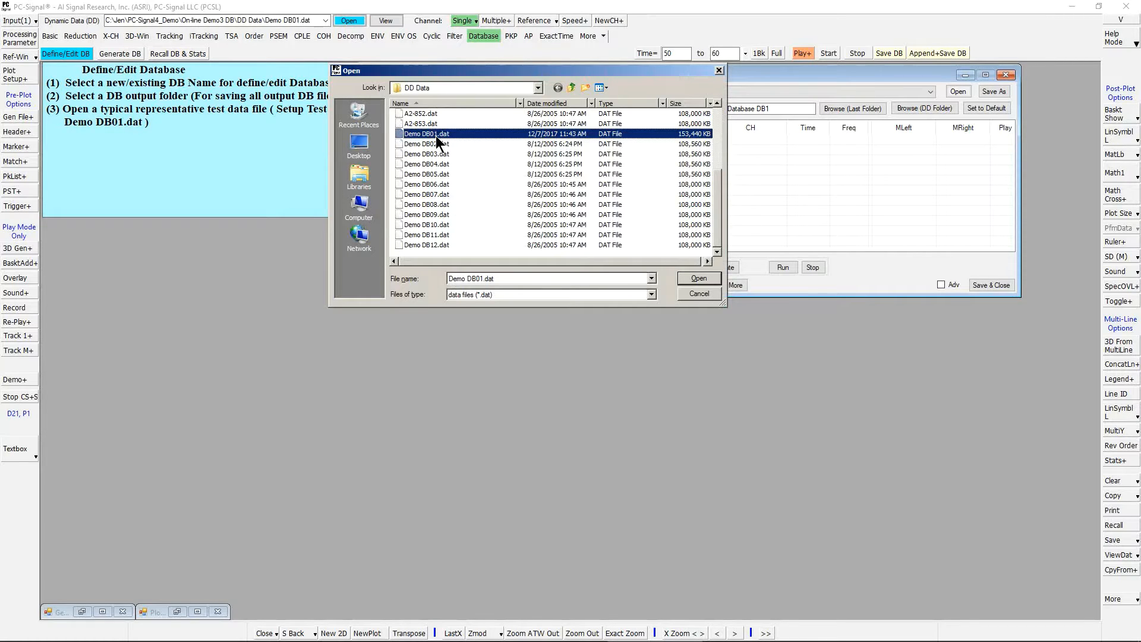
double_click(436, 134)
click(383, 22)
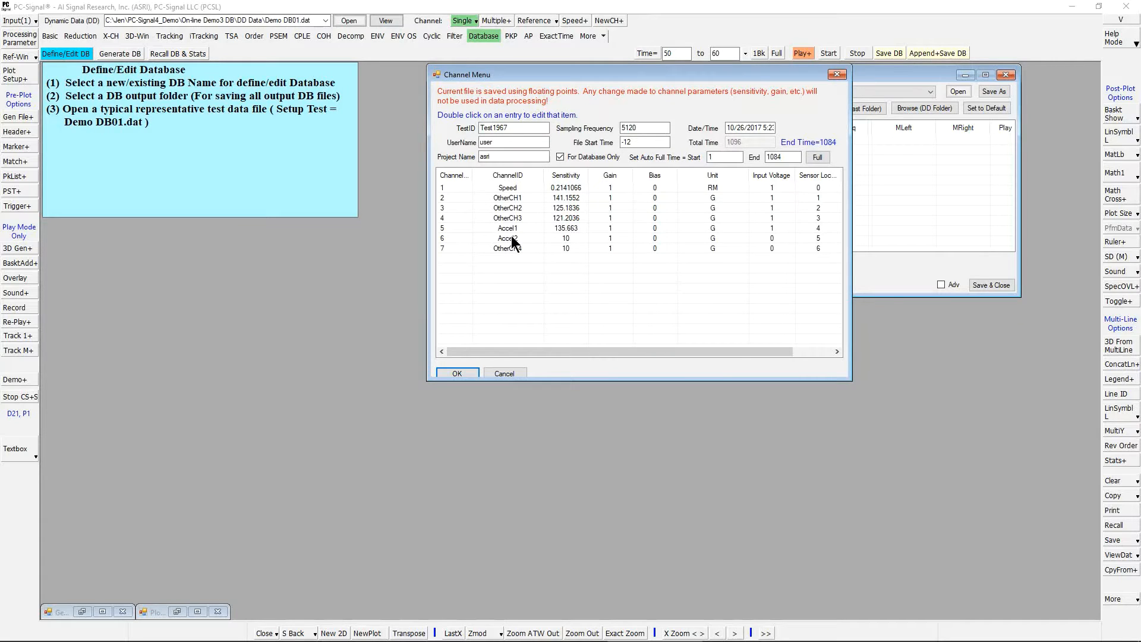
key(Return)
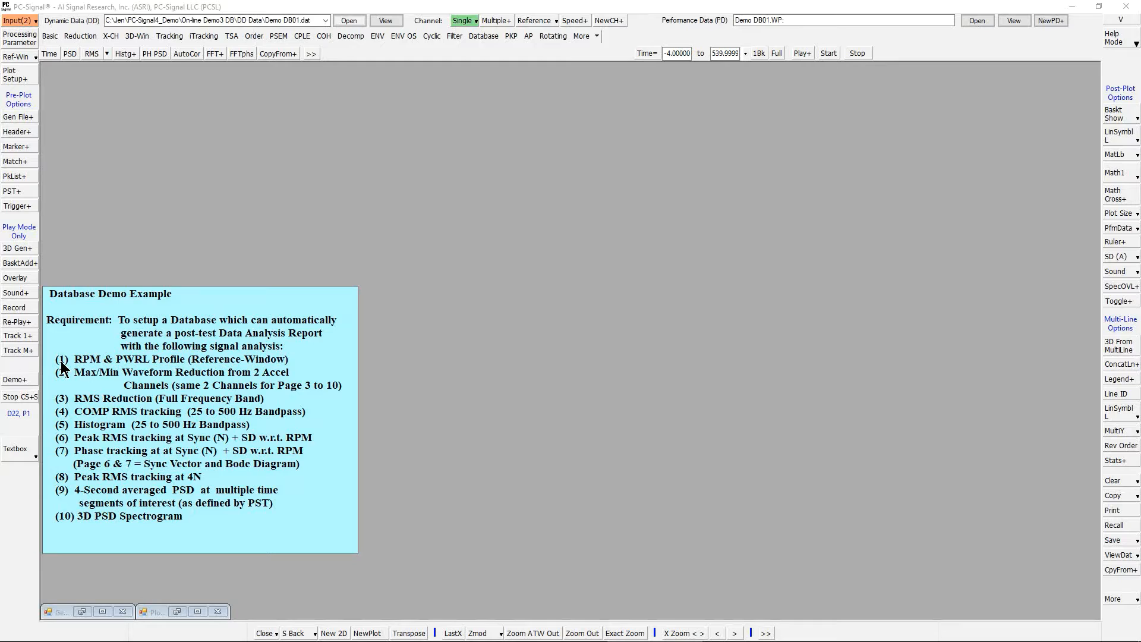
- Set the input mode to Post Processing - Single DD+PD File and plot the RPM and PWRL profiles in the reference window
click(14, 21)
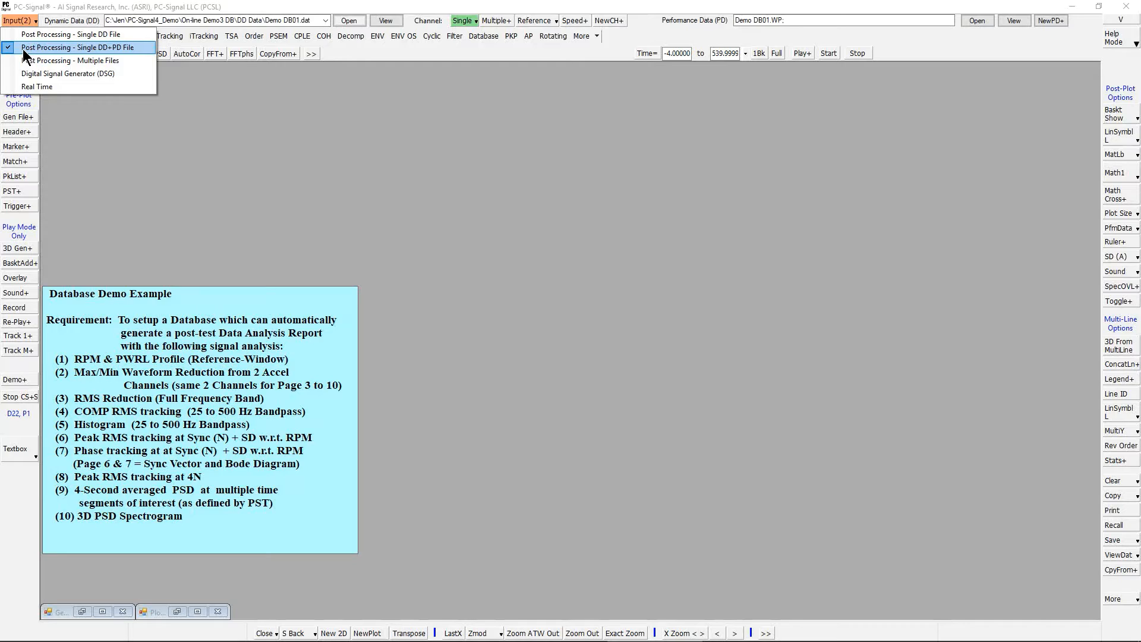
click(23, 49)
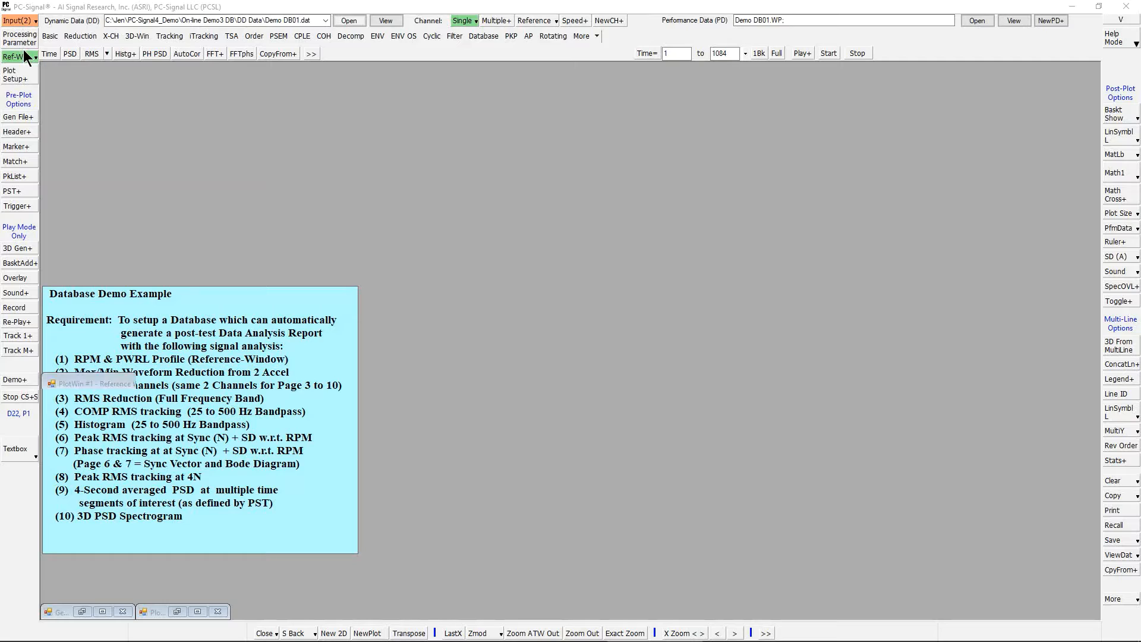
click(23, 57)
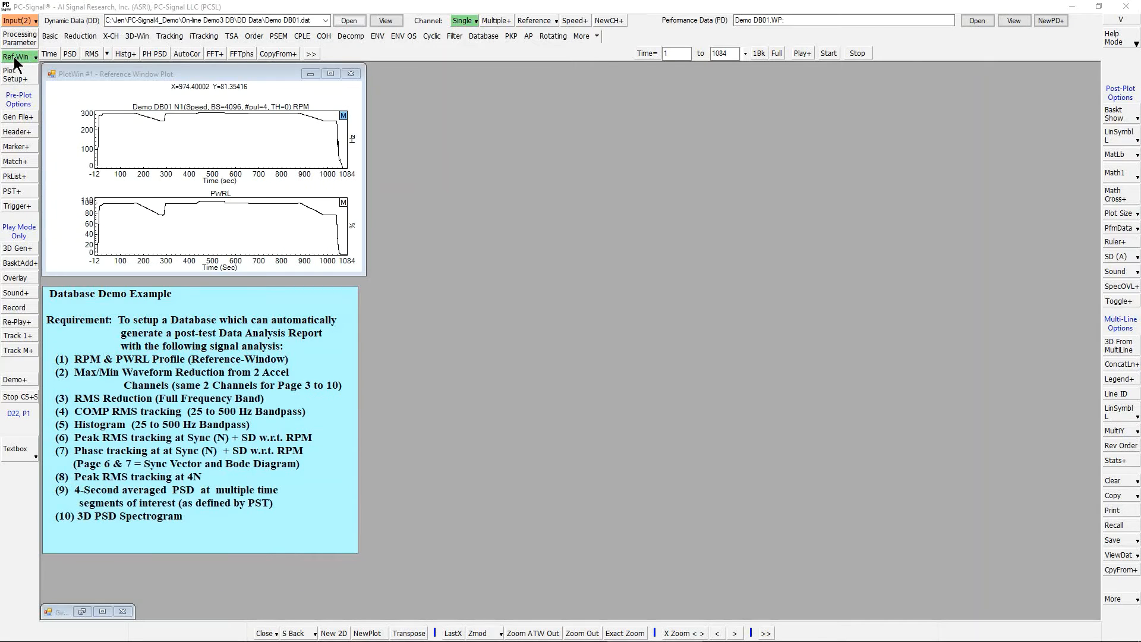
click(26, 72)
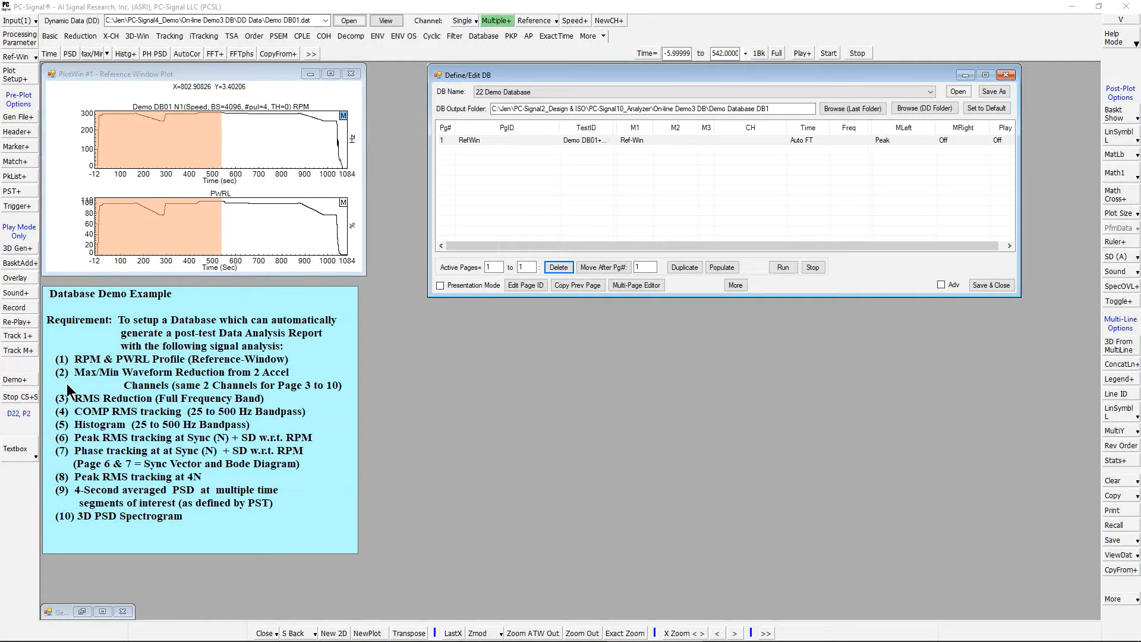
- Set up the Basic Max/Min waveform reduction for channels Accel1 and Accel2 as multiple plots, with a sliding window size of 512 points
click(47, 38)
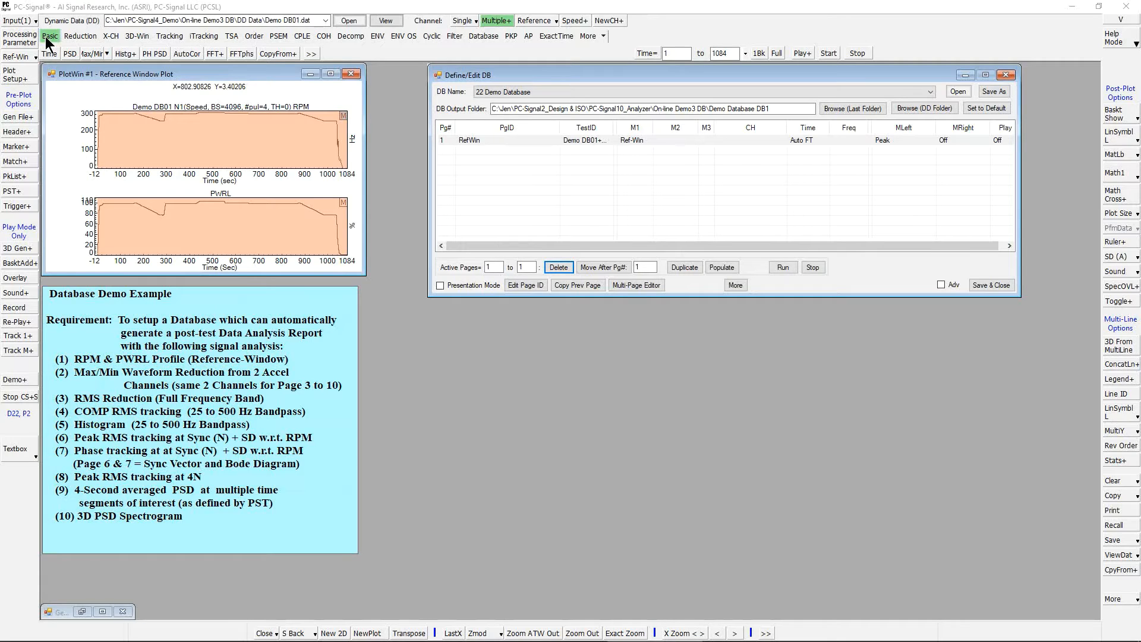
click(90, 54)
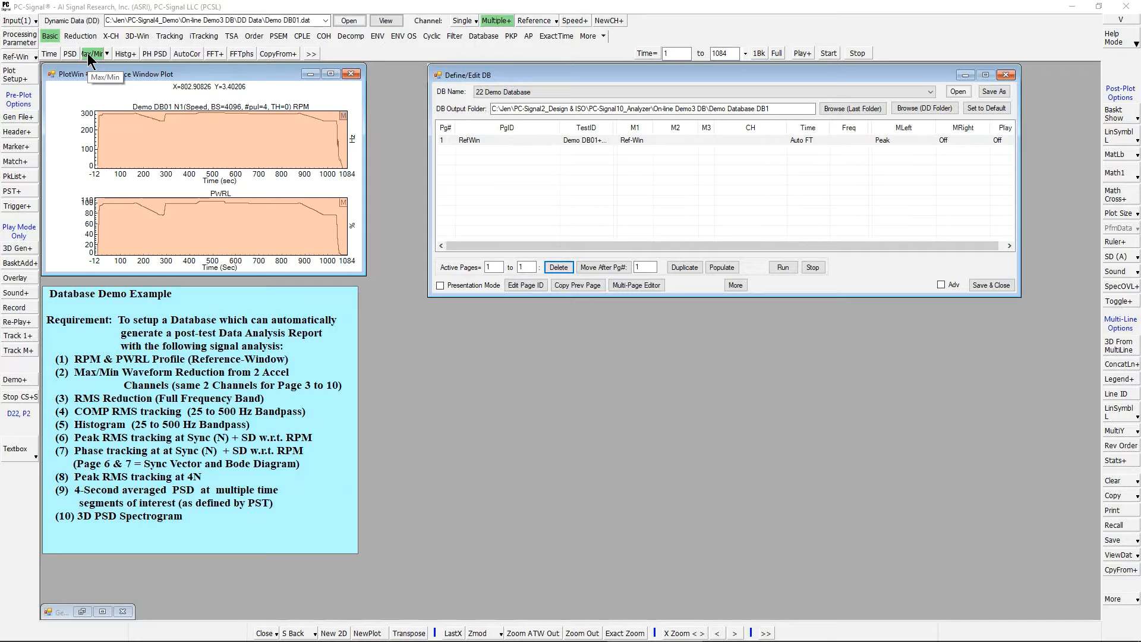
click(492, 24)
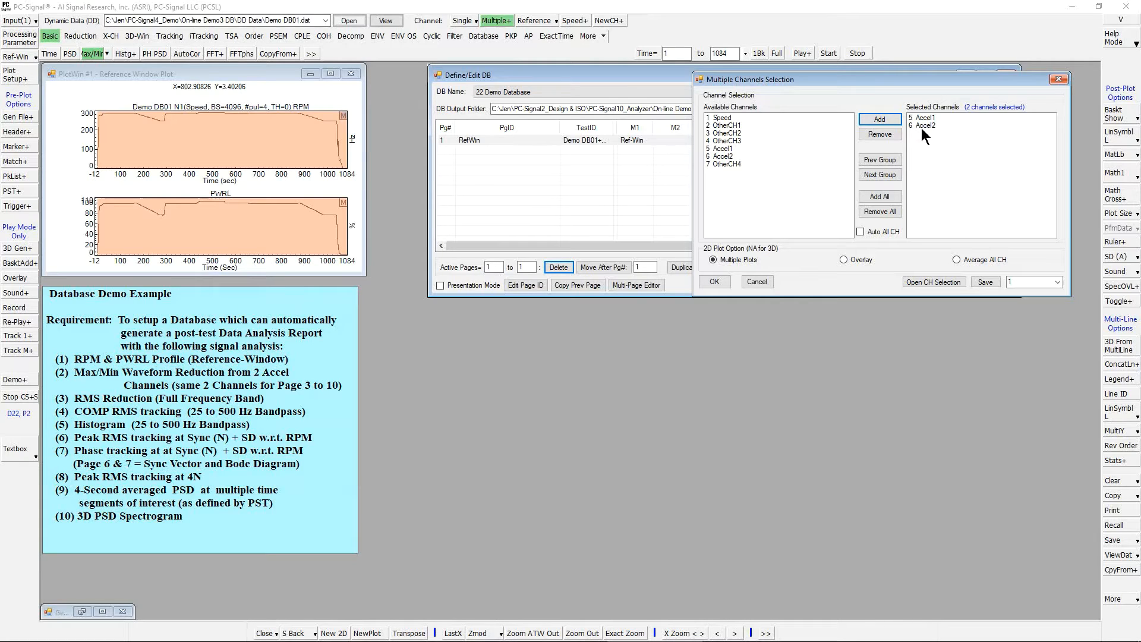
click(714, 282)
click(15, 39)
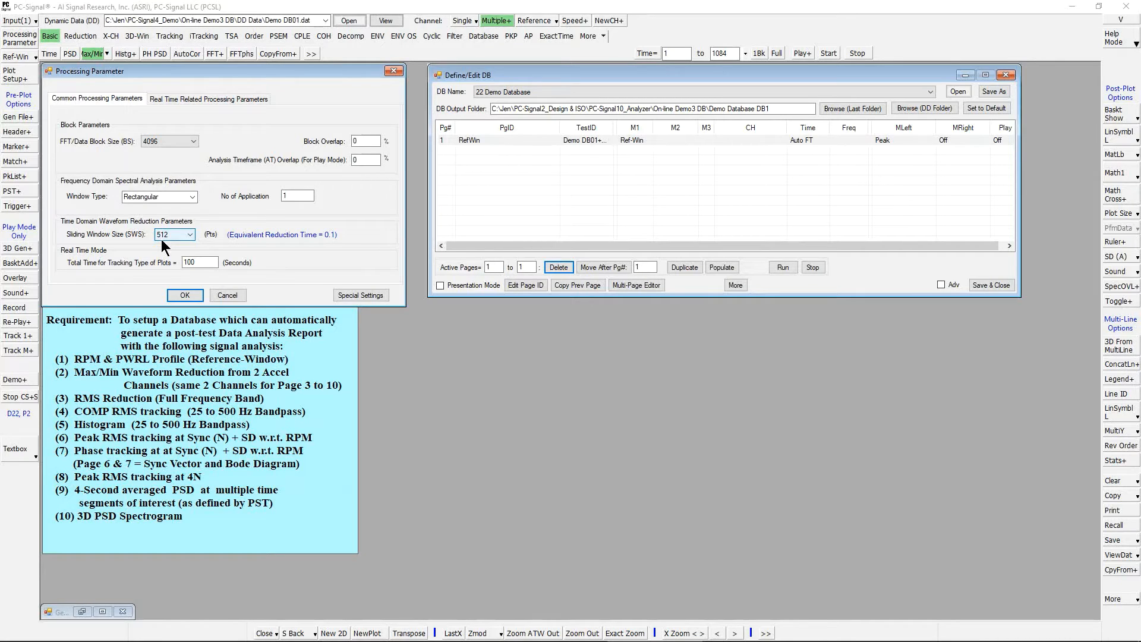
click(185, 296)
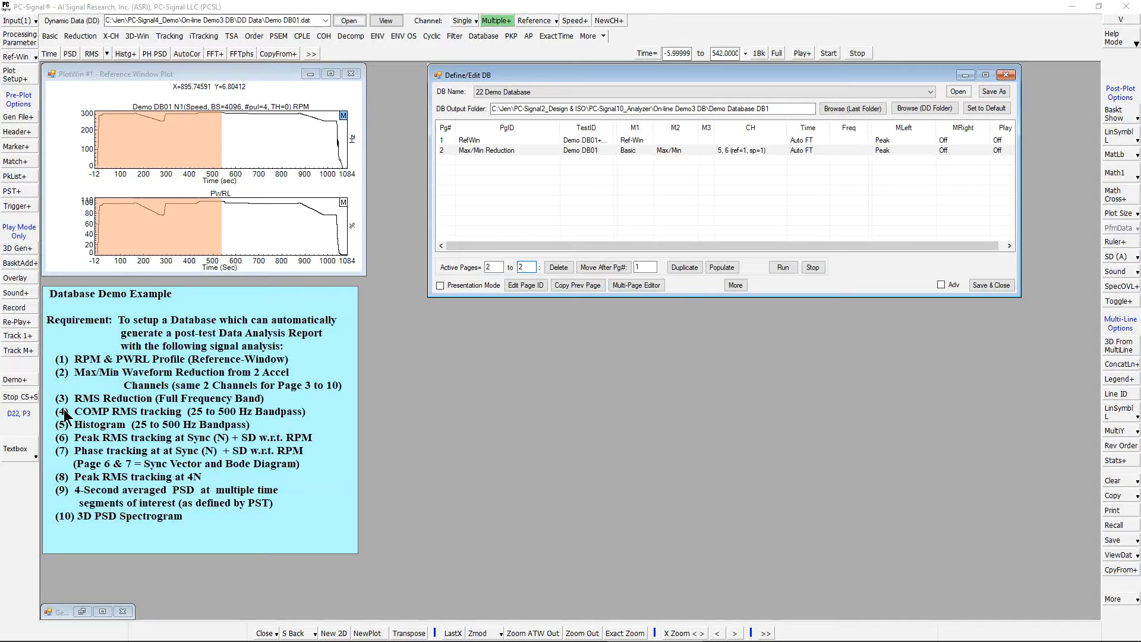
- Define the full-band RMS reduction page and the composite RMS tracking page with a fixed band of 25 to 500 Hz
click(47, 36)
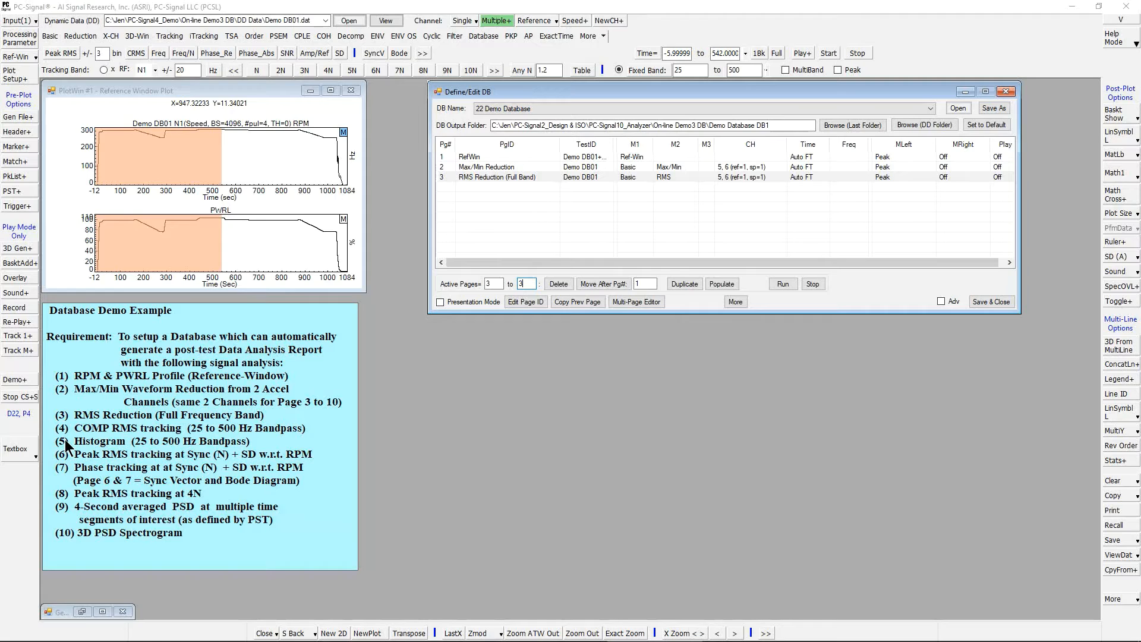
click(164, 36)
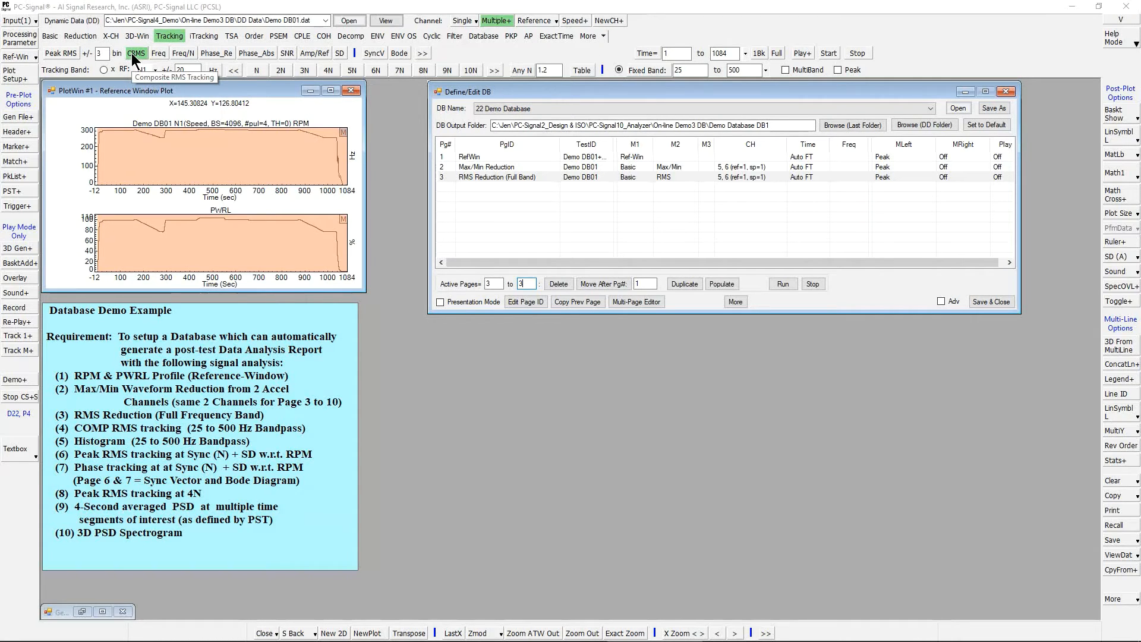
click(644, 76)
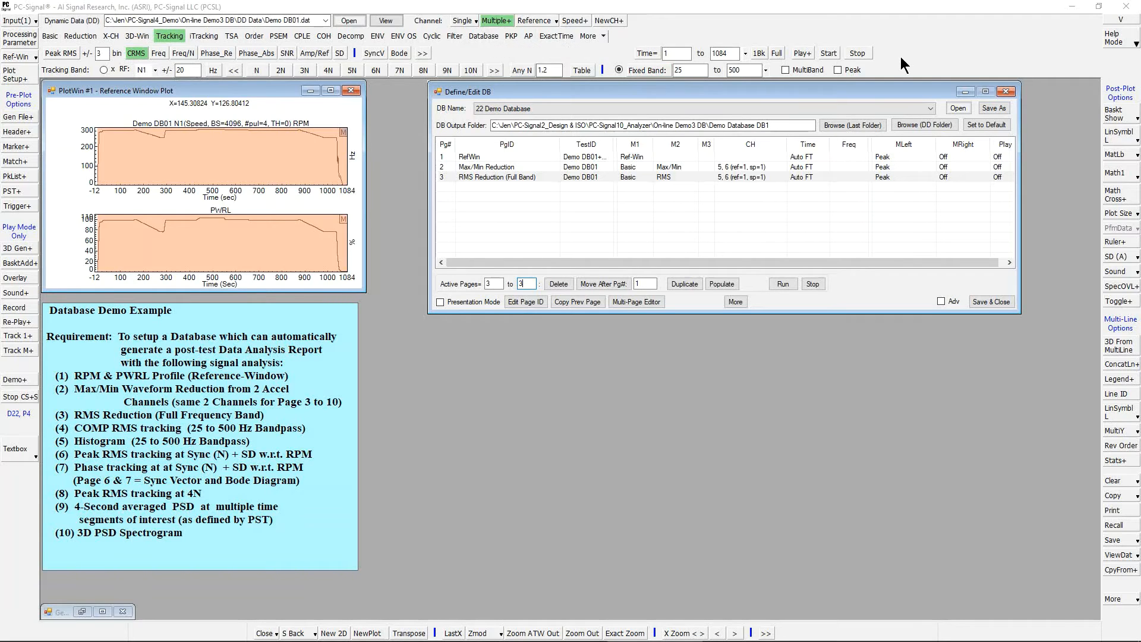
click(459, 188)
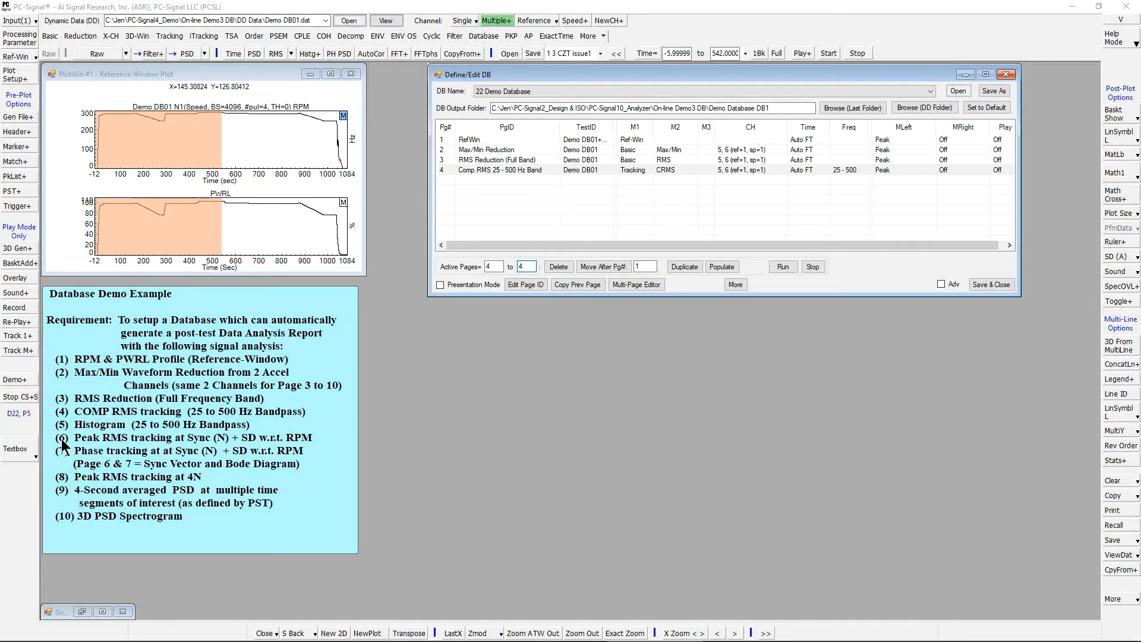
- Set up the Basic histogram analysis with a bandpass filter from 25 to 500 Hz
click(60, 155)
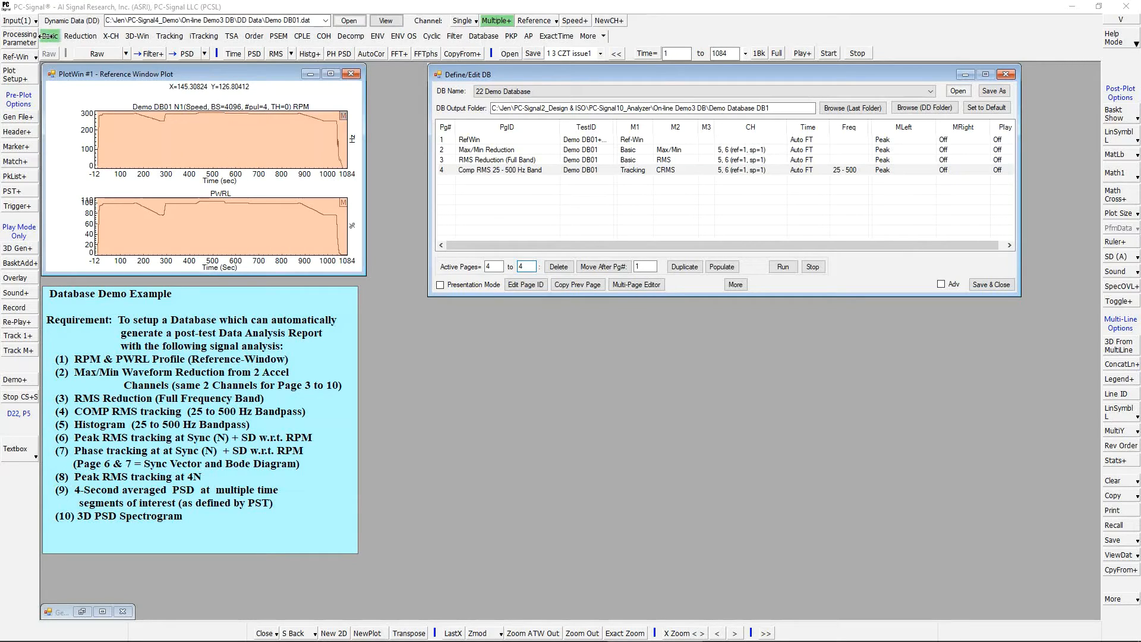
click(152, 53)
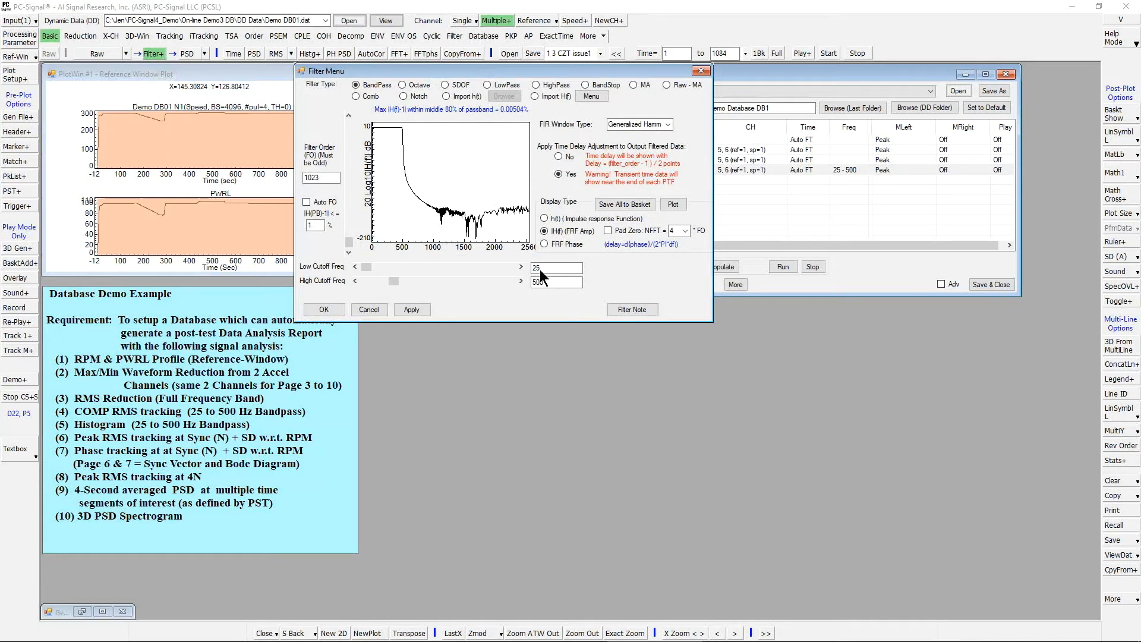
click(323, 309)
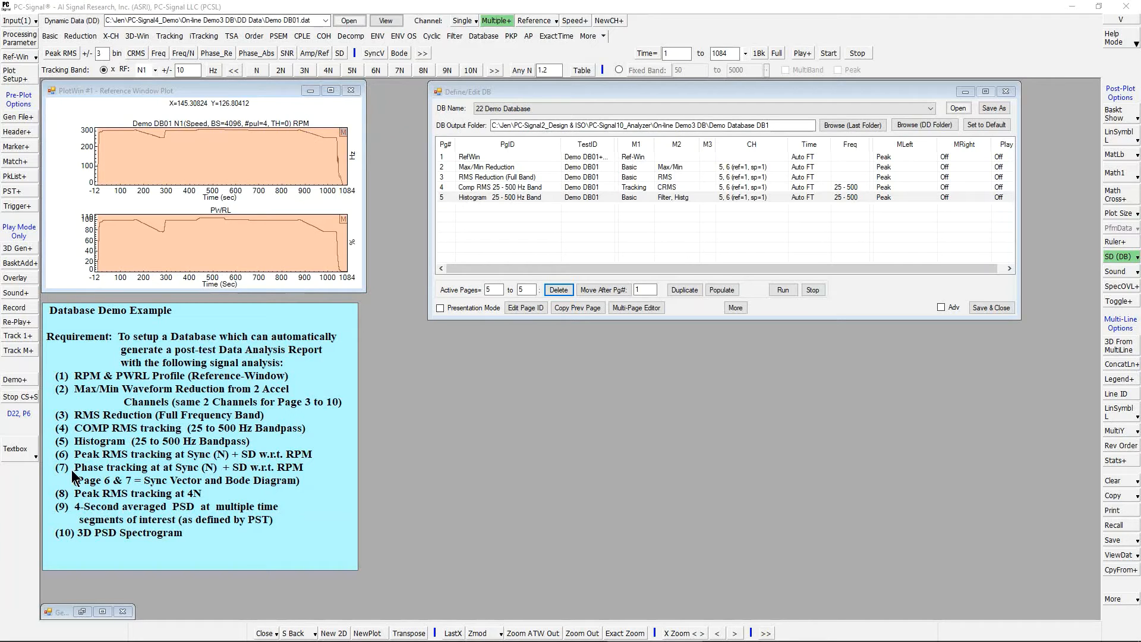
- Define page 6 as Peak RMS tracking at synchronous N with the SD option enabled for both accelerometer channels
click(165, 37)
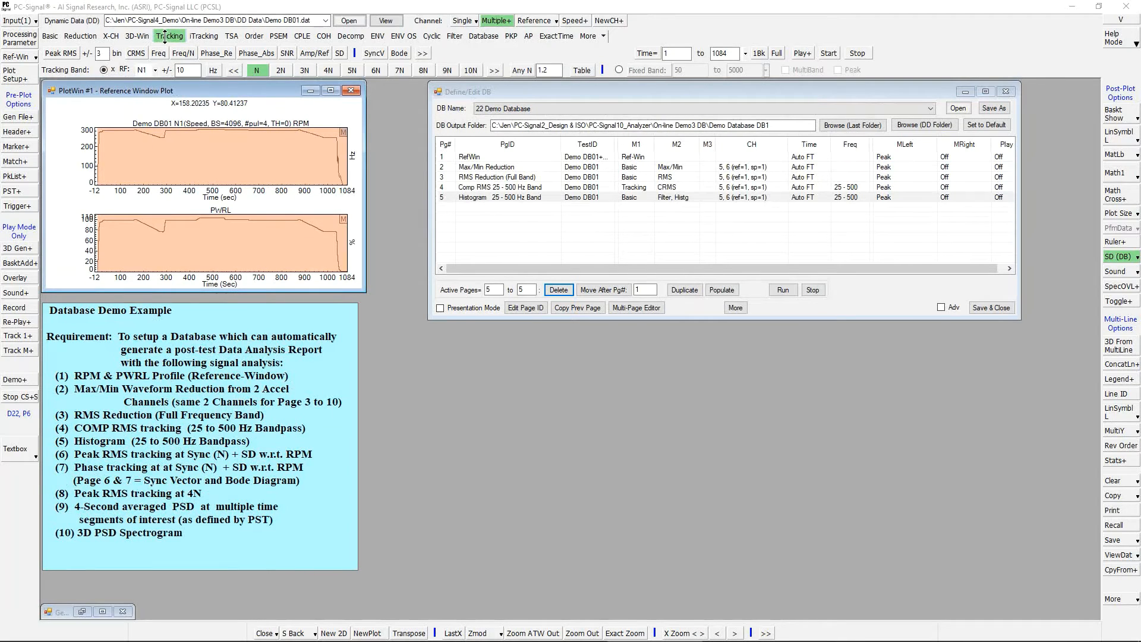
click(56, 52)
click(1115, 257)
click(461, 212)
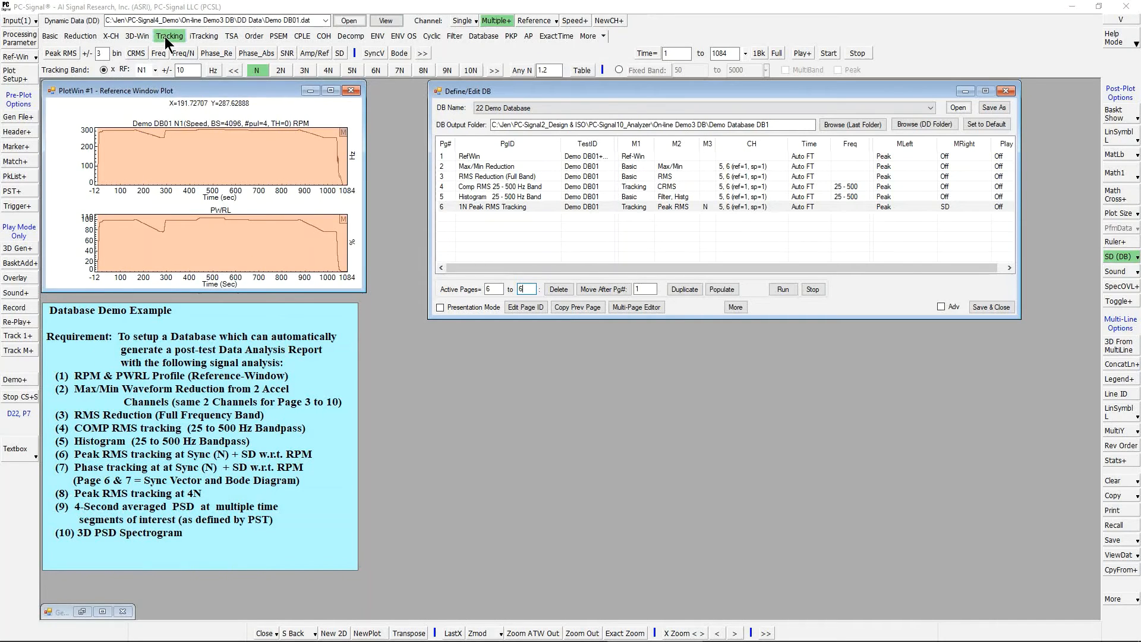
- Set up relative phase tracking (Phase_Re) at synchronous N with the SD option enabled
click(212, 53)
click(1117, 258)
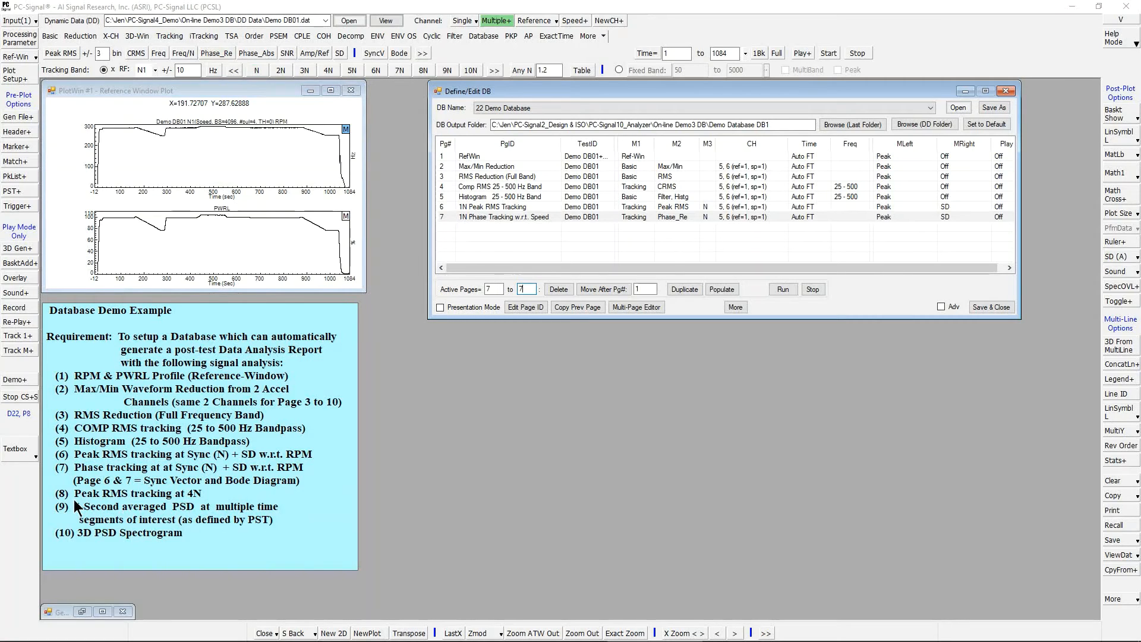
- Set up Peak RMS tracking at the 4N harmonic over the full test time
click(126, 223)
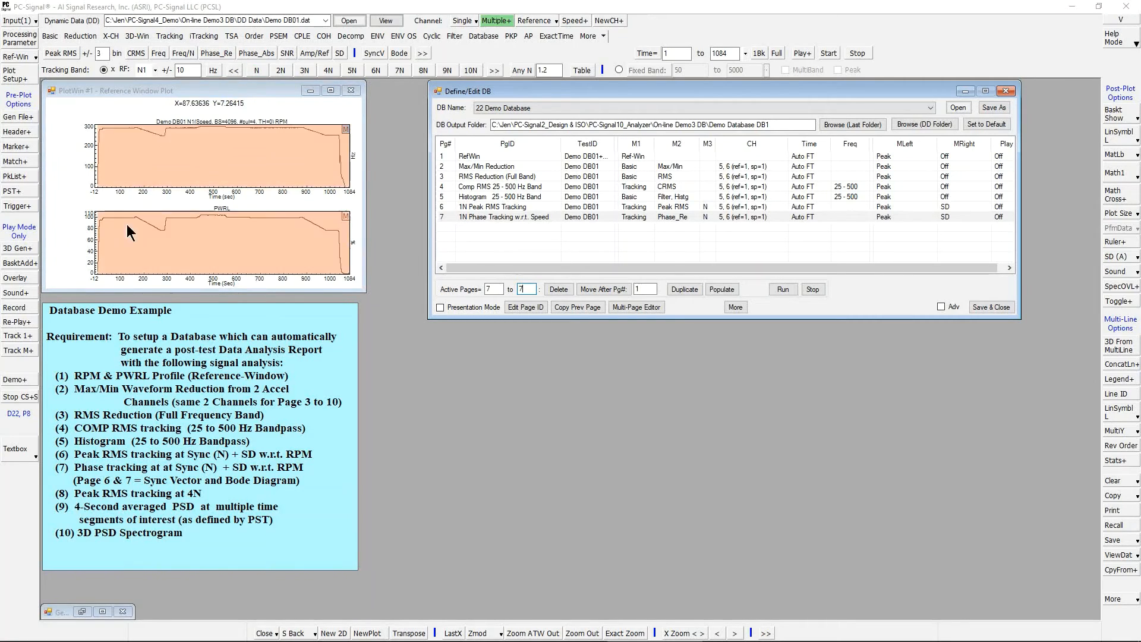
click(55, 52)
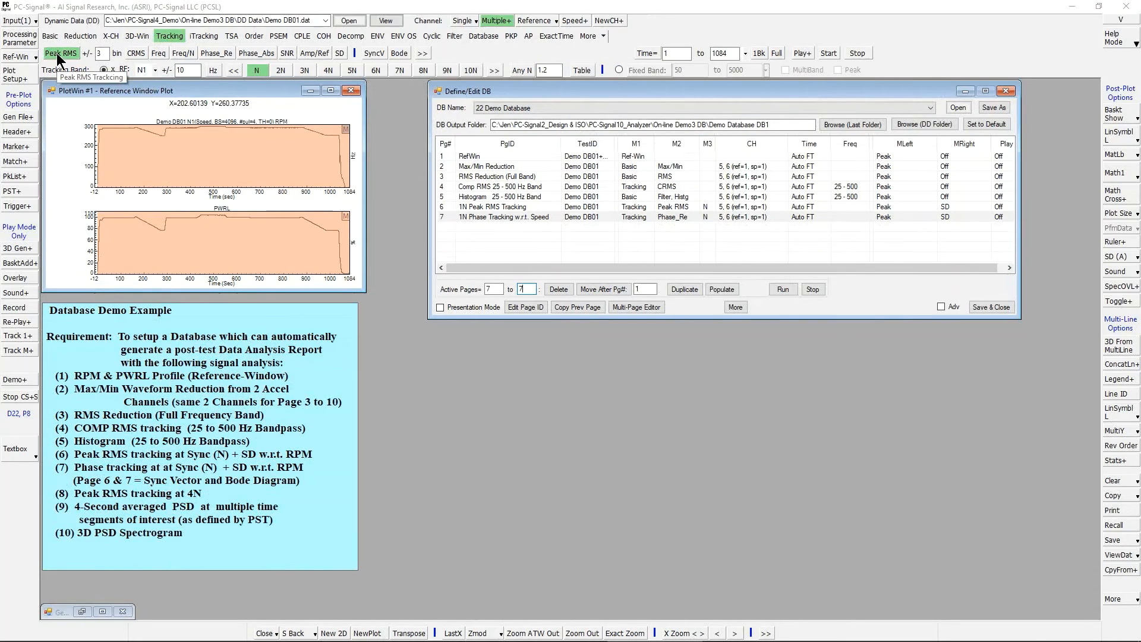
click(327, 70)
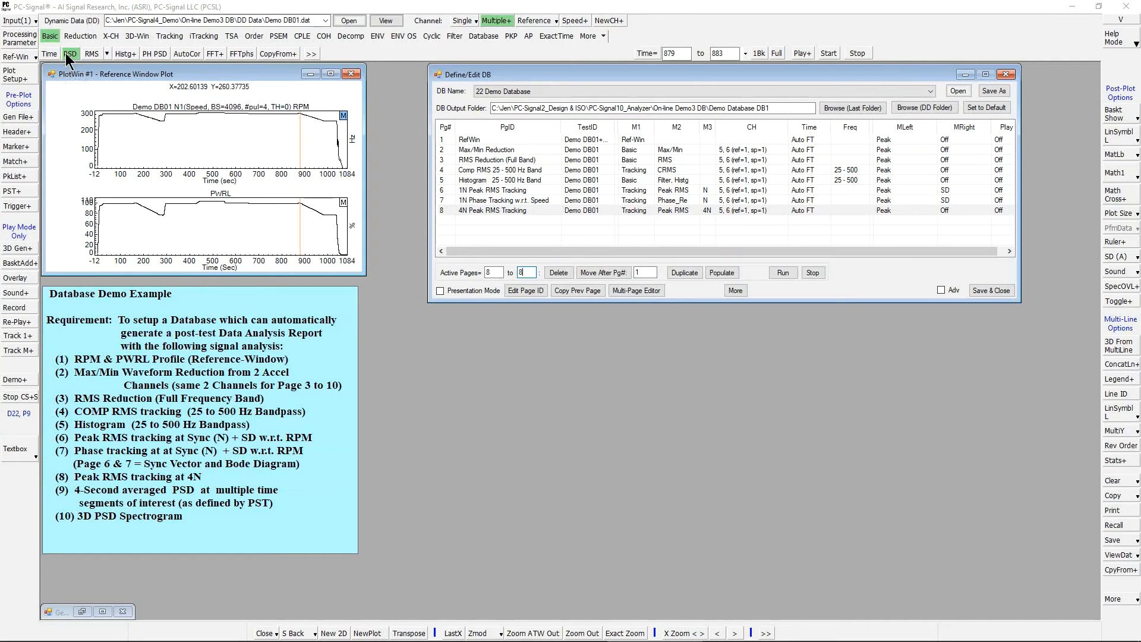
- Enable the Match, peak list and PST options for the averaged PSD analysis and open the PST settings
click(15, 162)
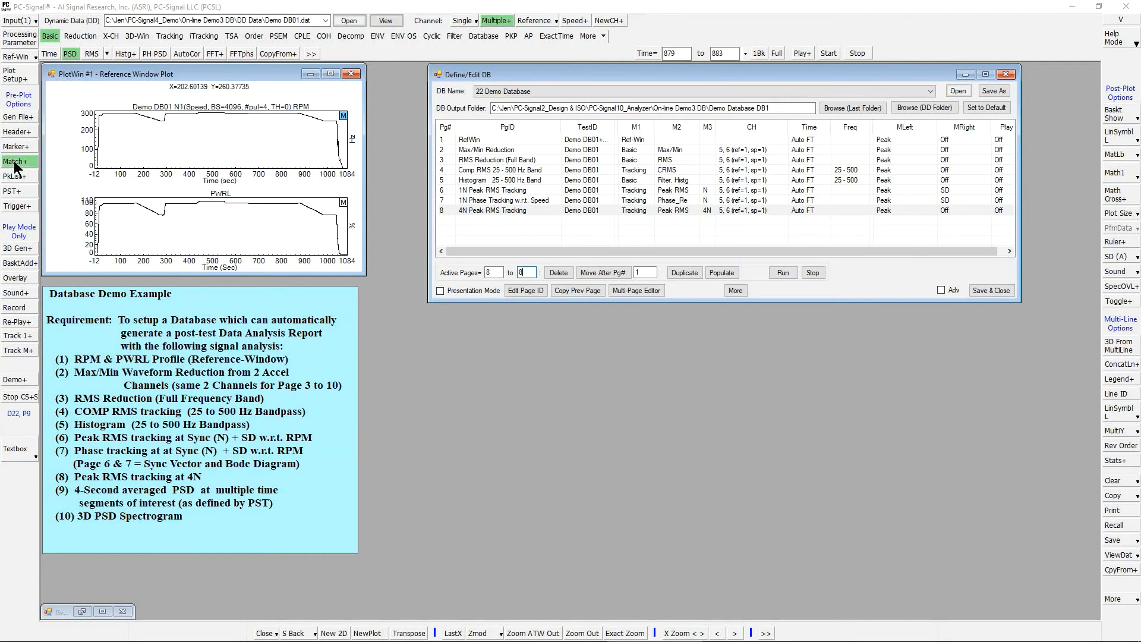
click(15, 177)
click(16, 192)
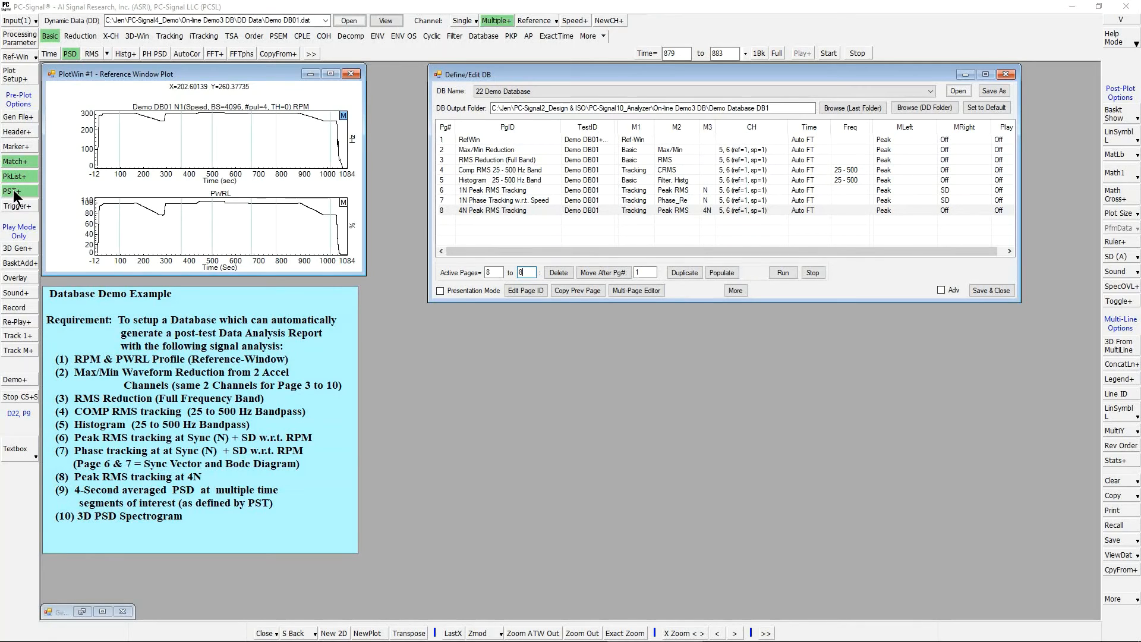
right_click(14, 192)
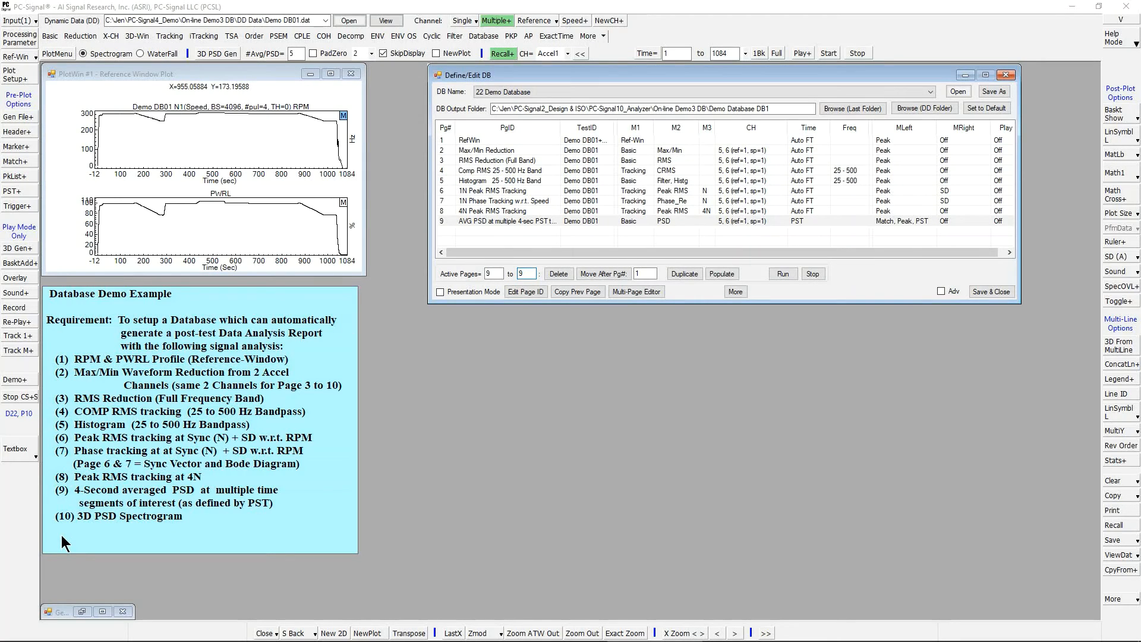
- Start setting up the 3D PSD spectrogram analysis for the two accelerometer channels
click(133, 36)
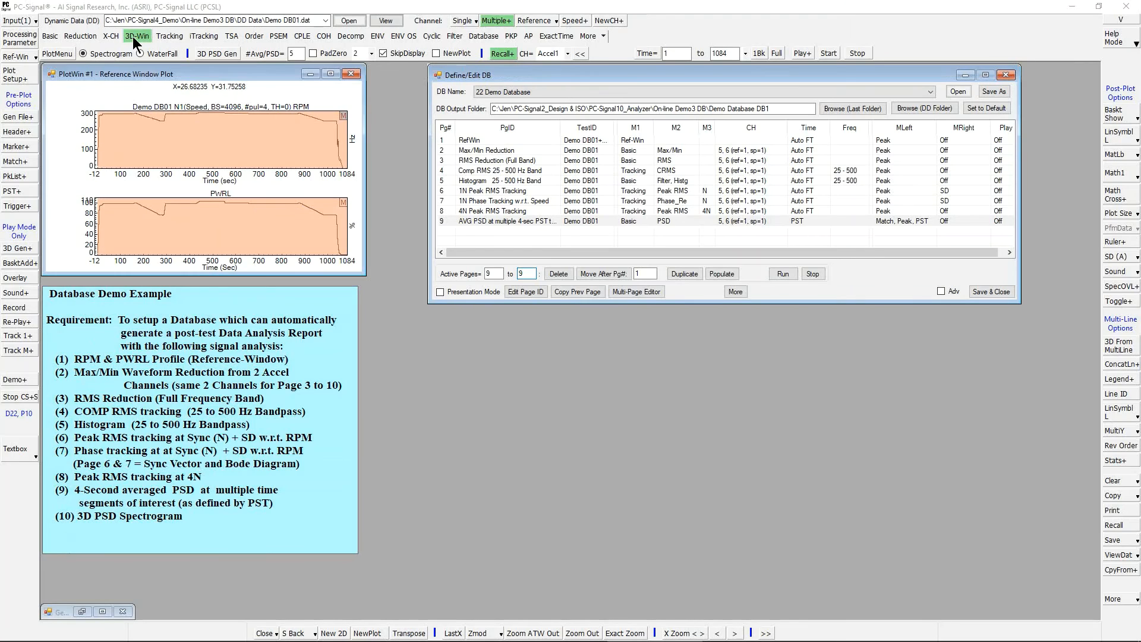